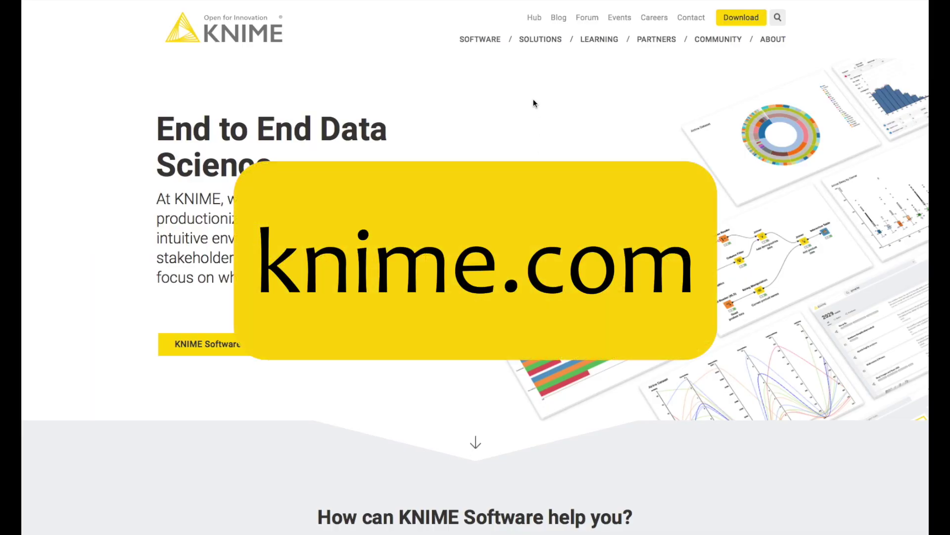
Step: From the KNIME Software overview, start the KNIME Analytics Platform download
click(476, 40)
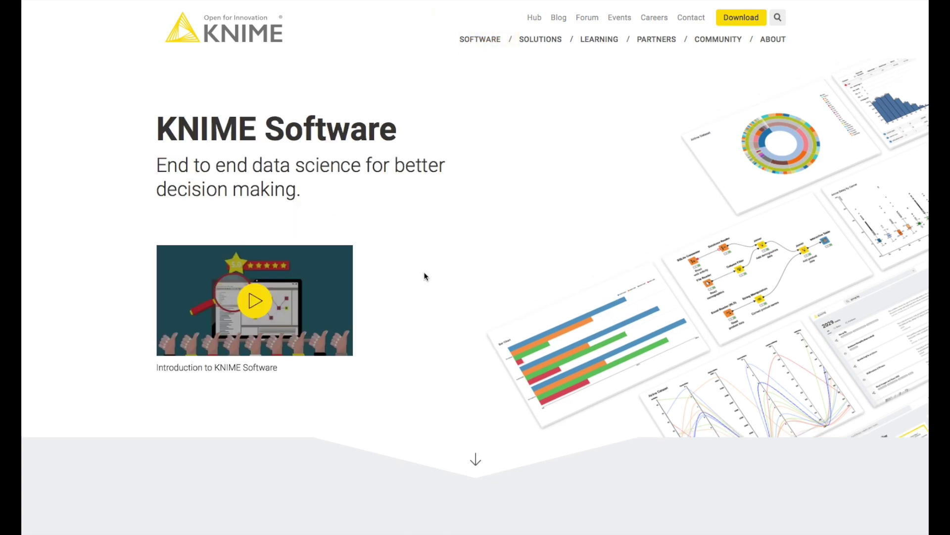
scroll(425, 276, down, 6)
scroll(425, 271, down, 5)
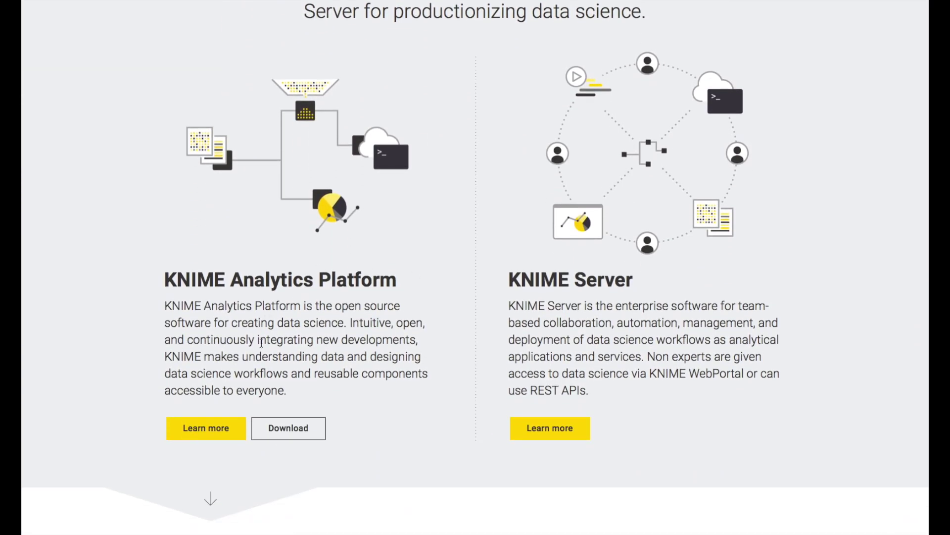
click(305, 435)
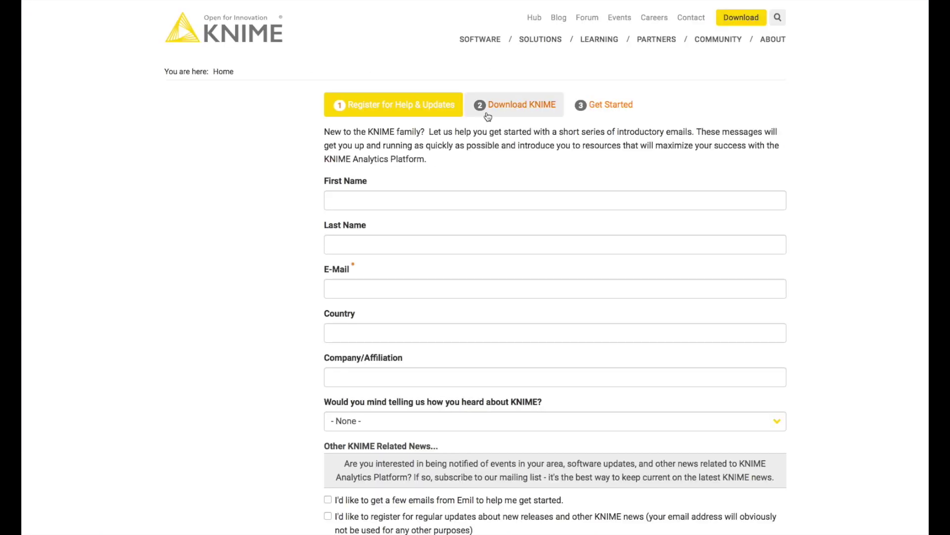
Step: Fill in the first name, last name and e-mail fields of the sign-up form
click(390, 202)
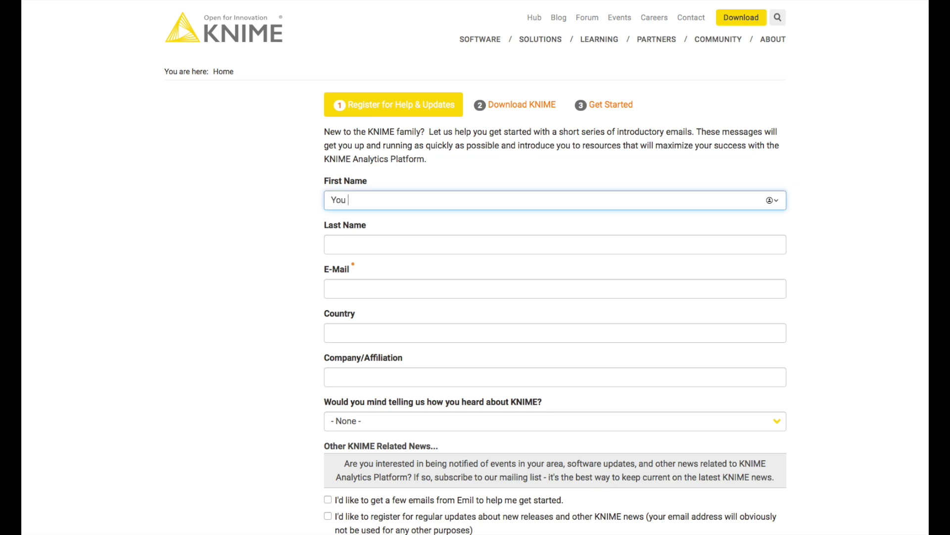
text(Your Name)
key(Tab)
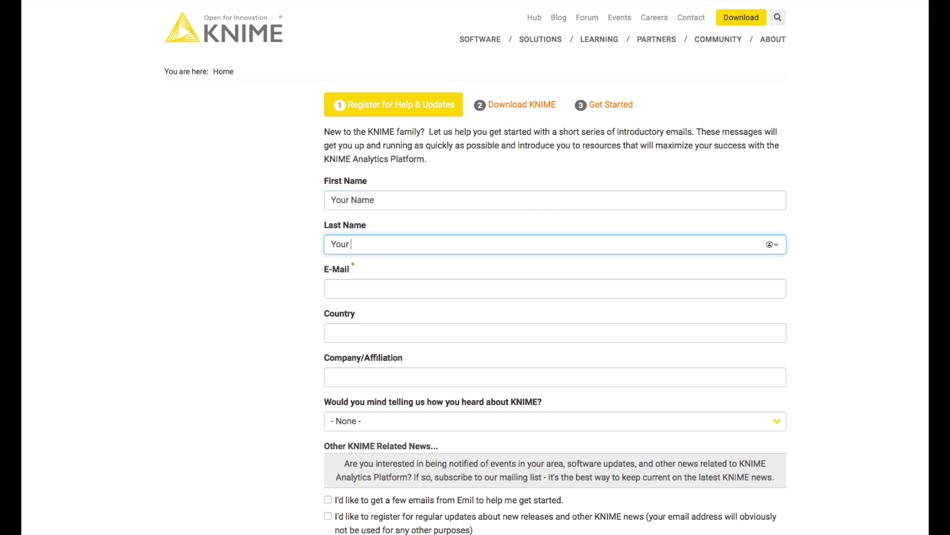
text(Your Name)
key(Tab)
text(Your )
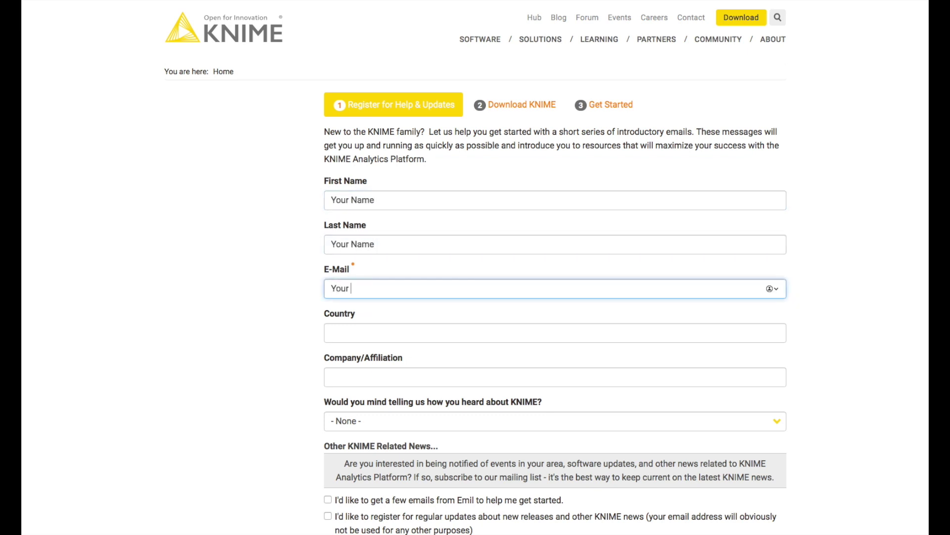
text(Email)
Step: Opt into introductory emails and KNIME news, accept the privacy policy, submit, and go to Download KNIME
scroll(444, 408, down, 3)
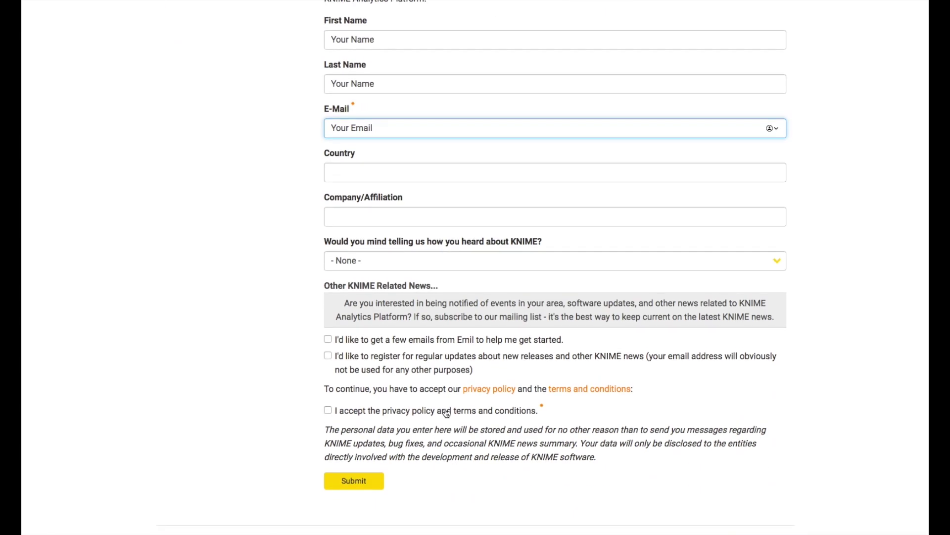
click(402, 344)
click(396, 362)
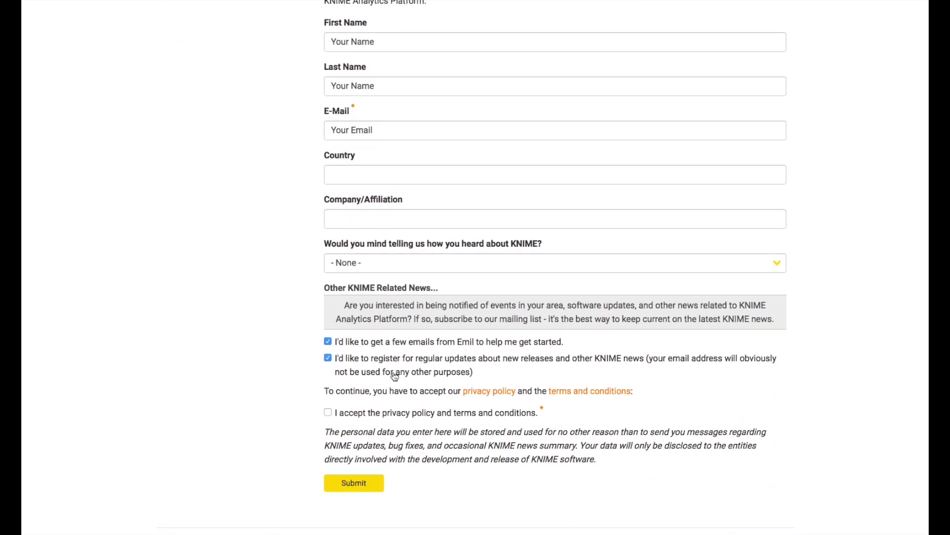
click(387, 413)
click(359, 489)
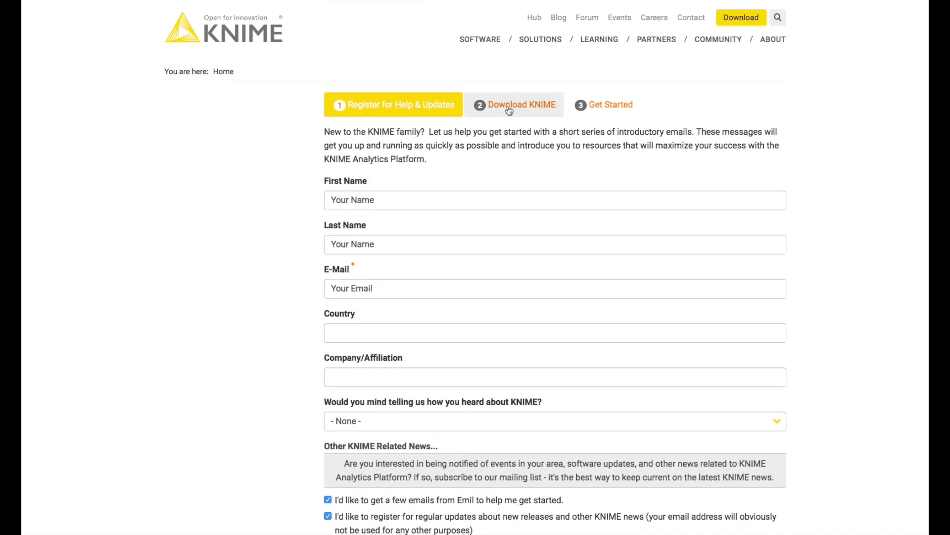
click(509, 107)
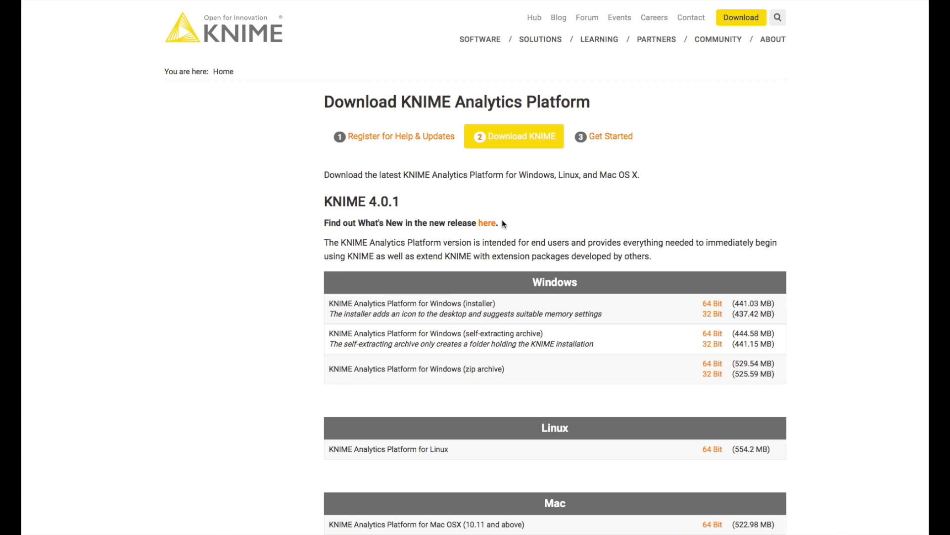
Step: Choose the 64 Bit installer for Mac OSX (10.11 and above)
scroll(502, 223, down, 5)
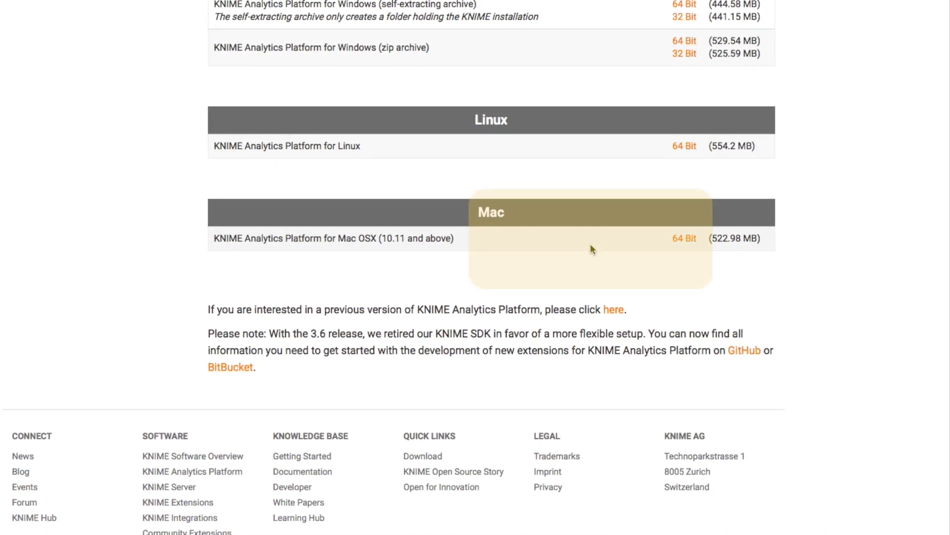
click(685, 239)
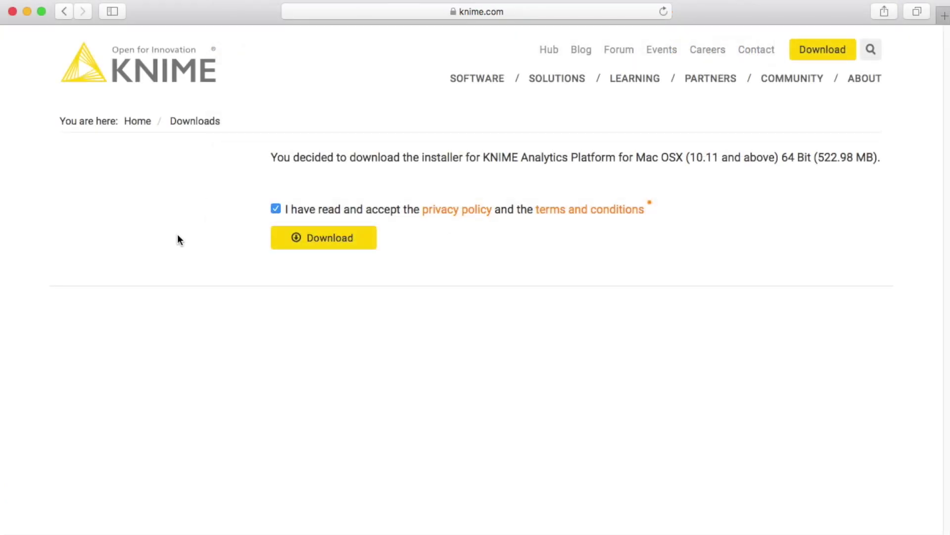
Step: Download the 522.98 MB KNIME 4.0.1 Mac OSX installer
click(326, 241)
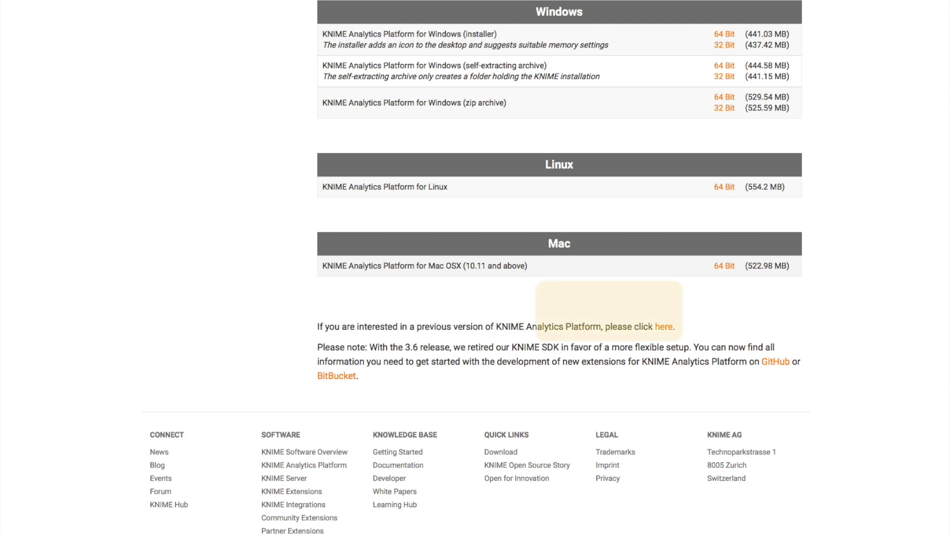
Step: Open the Previous Versions page, give 'I am just curious' as the reason, and browse the older releases
click(656, 326)
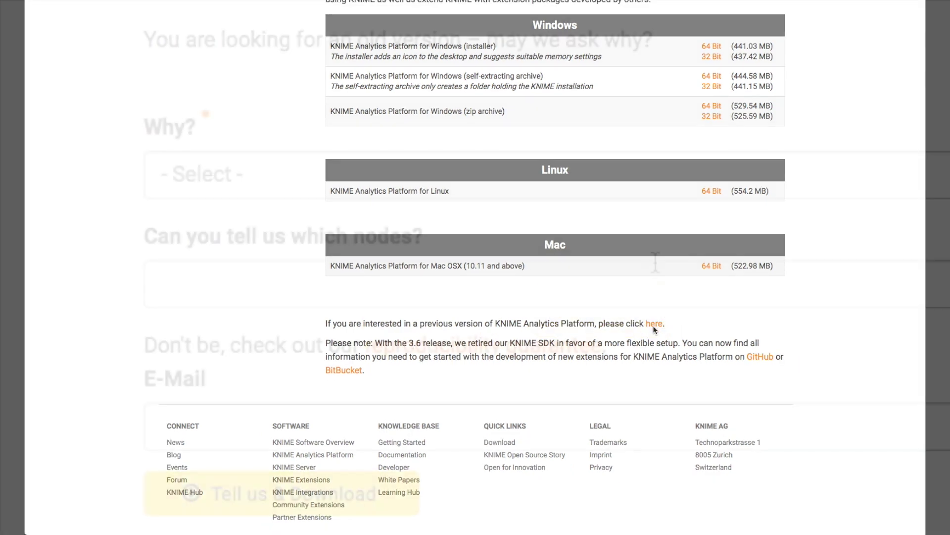
click(562, 165)
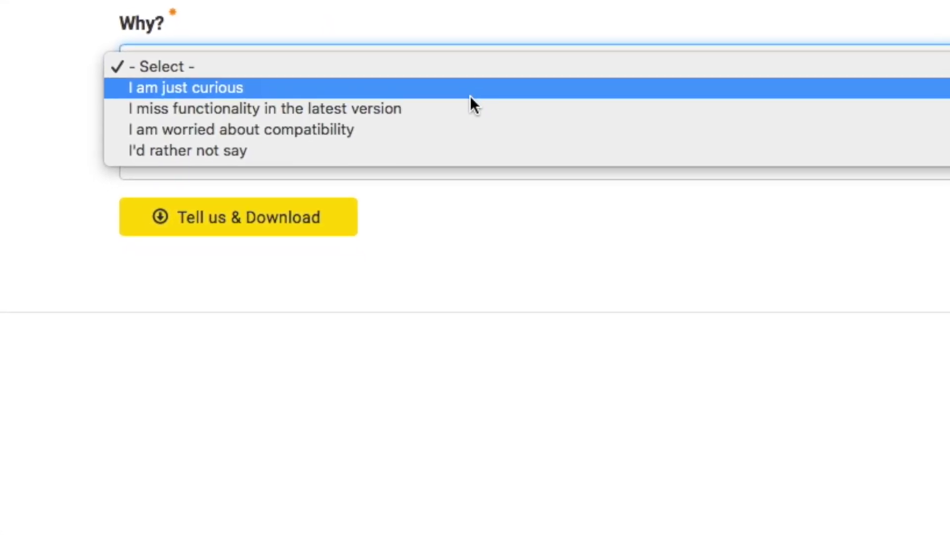
click(559, 172)
click(356, 81)
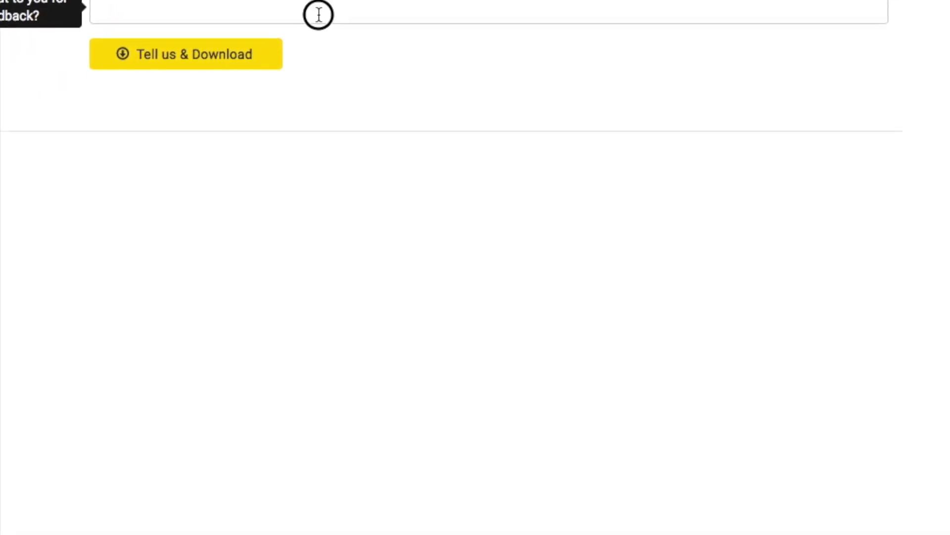
scroll(670, 380, down, 5)
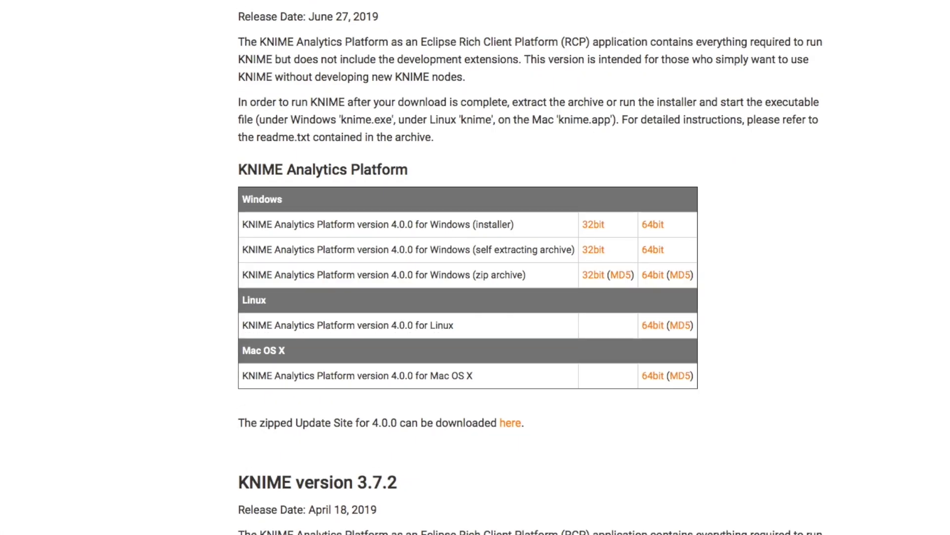
scroll(529, 260, down, 8)
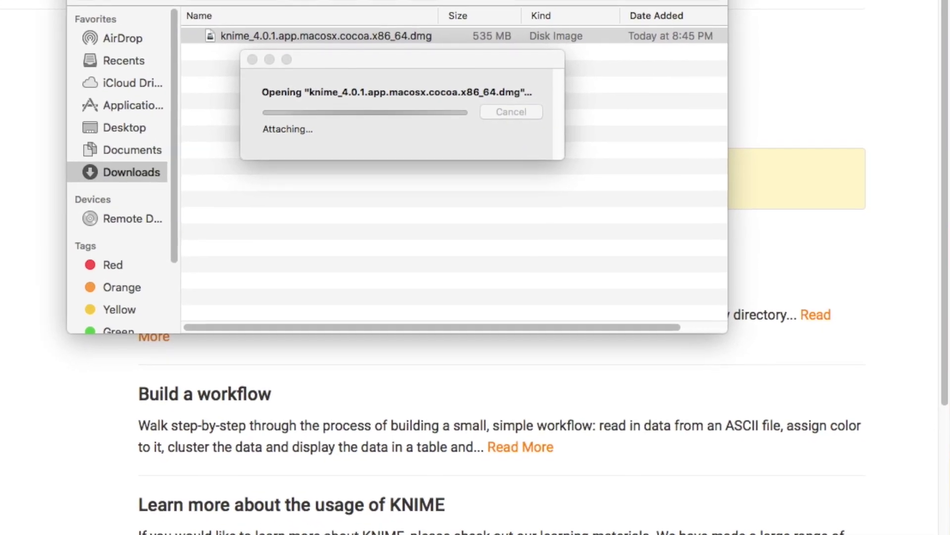
Step: Drag the KNIME 4.0.1 app onto the Applications folder to install it
click(253, 206)
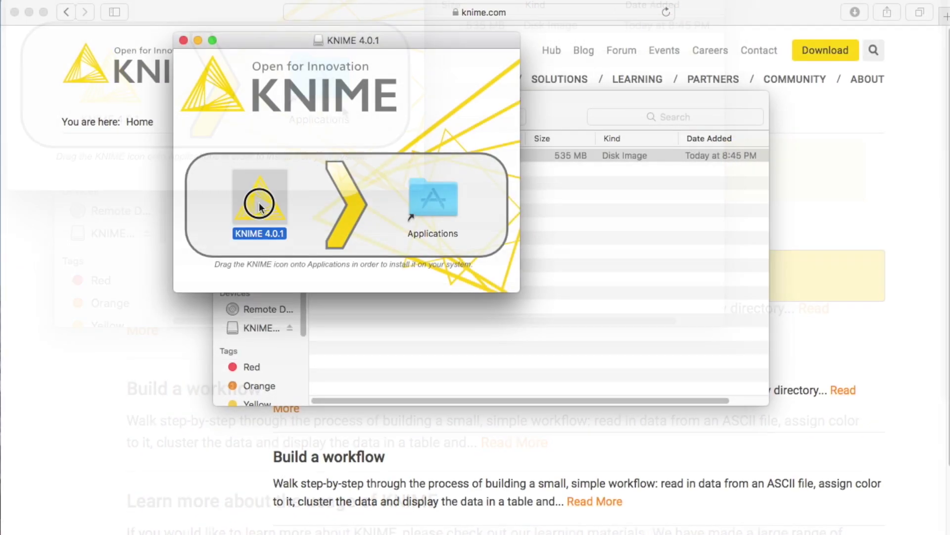
drag(253, 208, 436, 211)
drag(431, 216, 432, 215)
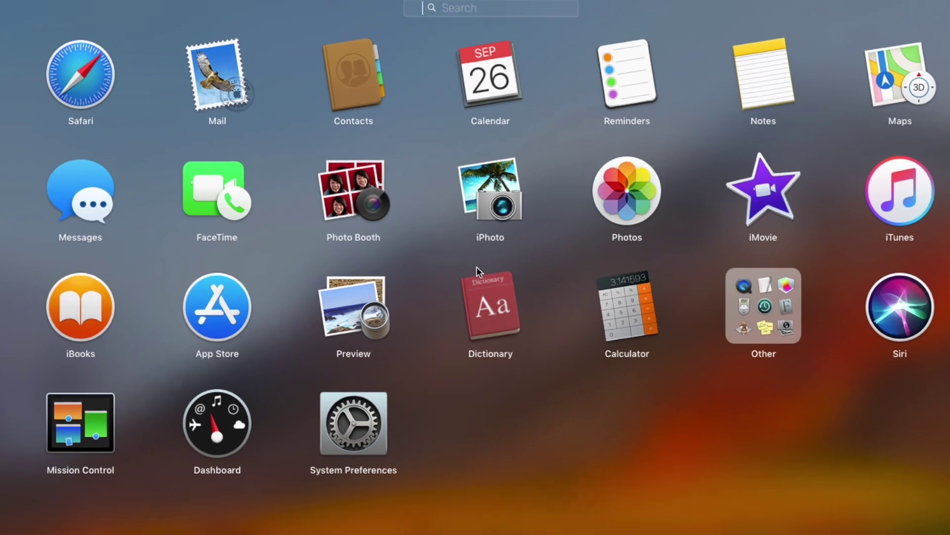
Step: Search Launchpad for 'kni' and launch KNIME 4.0.1
text(kni)
click(492, 134)
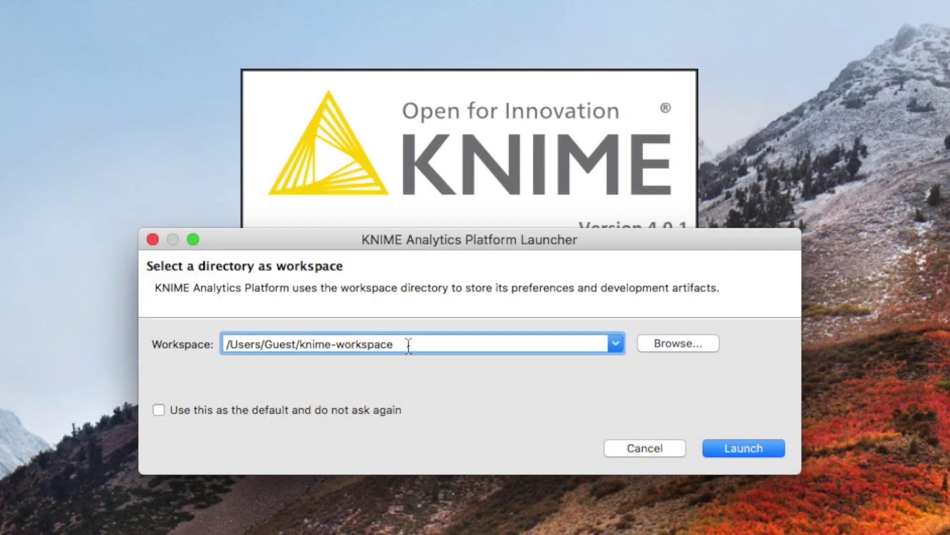
Step: Keep /Users/Guest/knime-workspace as the default workspace without asking again
click(158, 410)
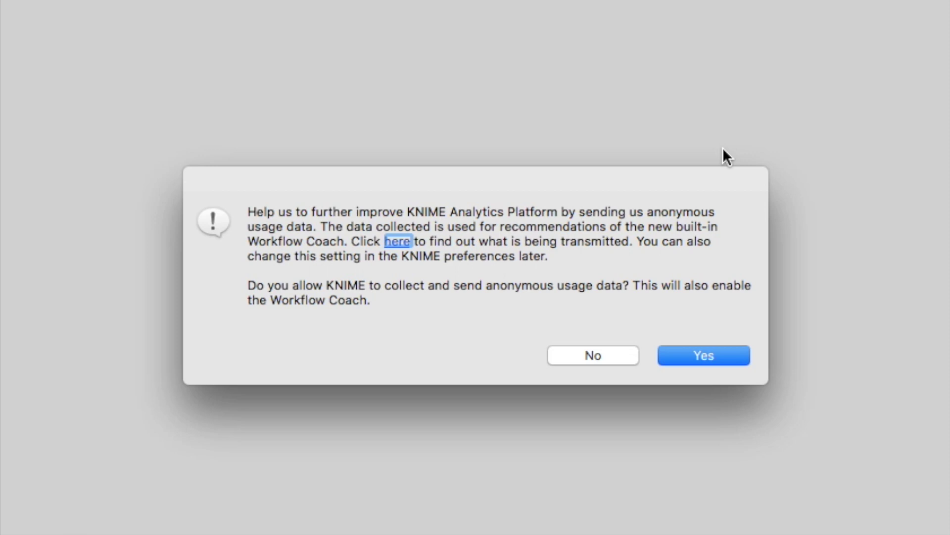
Step: Decline sending anonymous usage data for the Workflow Coach
click(594, 355)
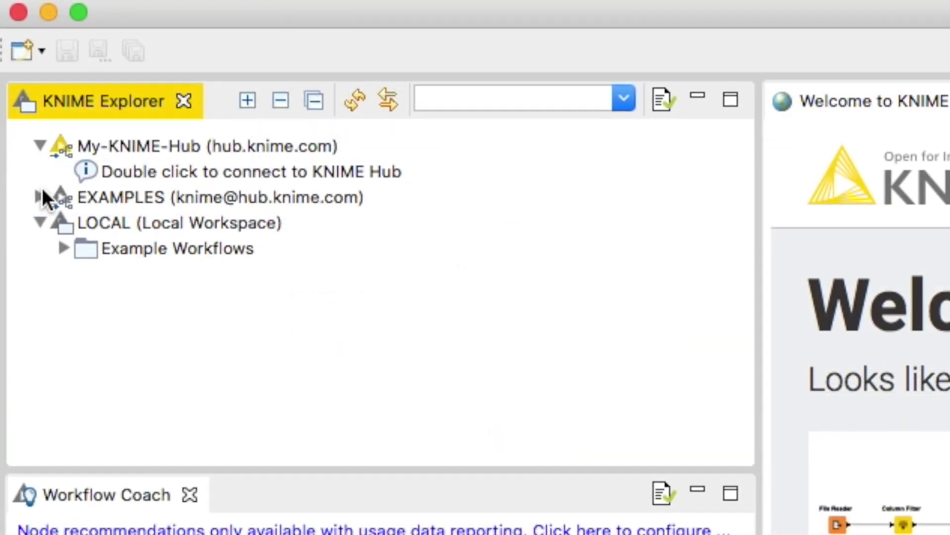
Step: Expand the EXAMPLES server entry in KNIME Explorer
click(39, 197)
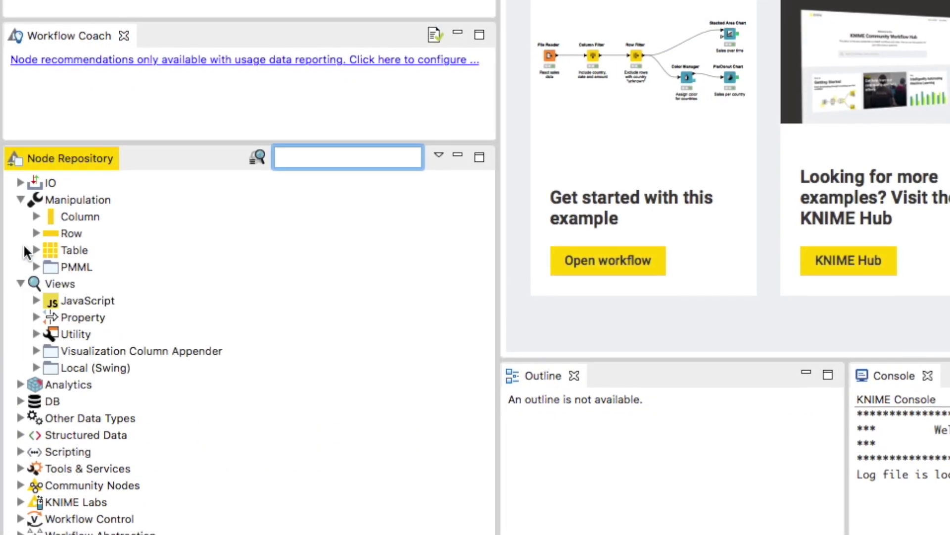
Step: Expand IO > Read in the Node Repository to list Excel Reader (XLS), File Reader and CSV Reader
click(21, 184)
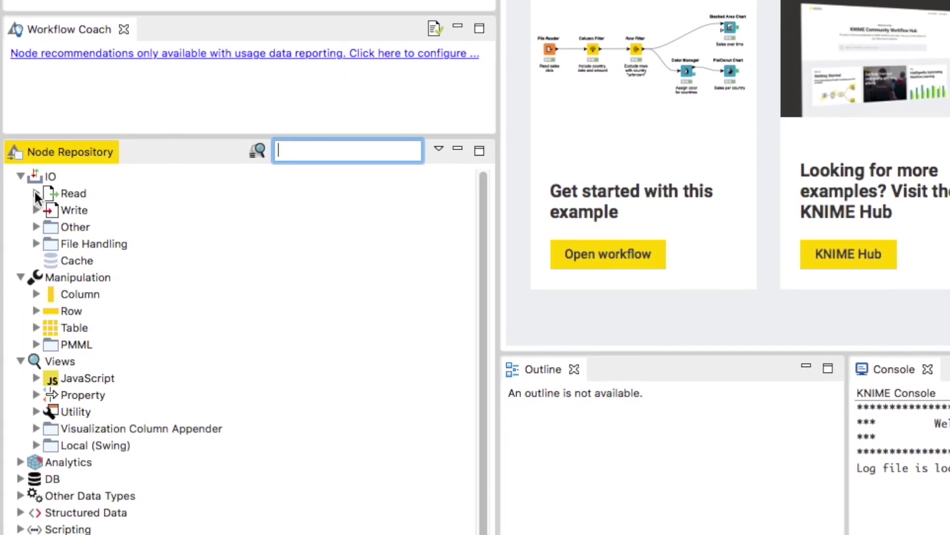
click(37, 195)
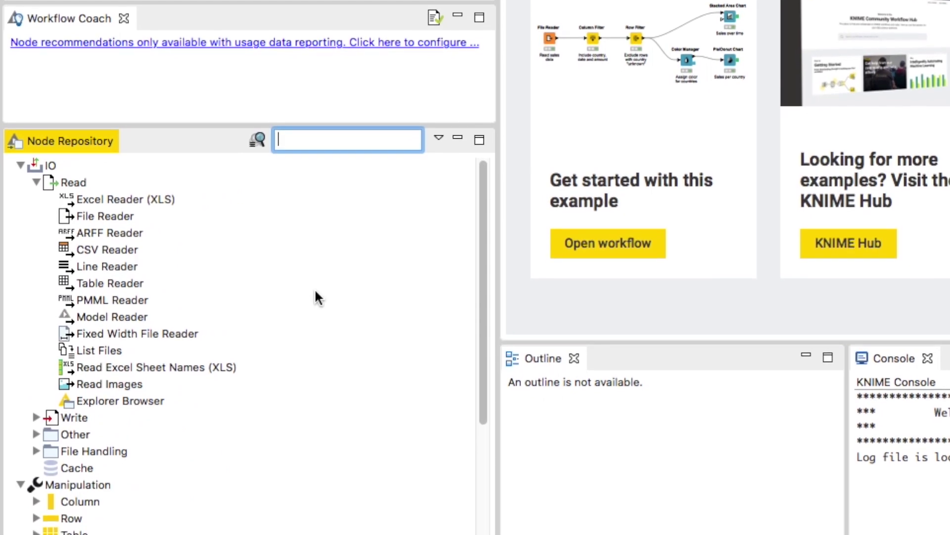